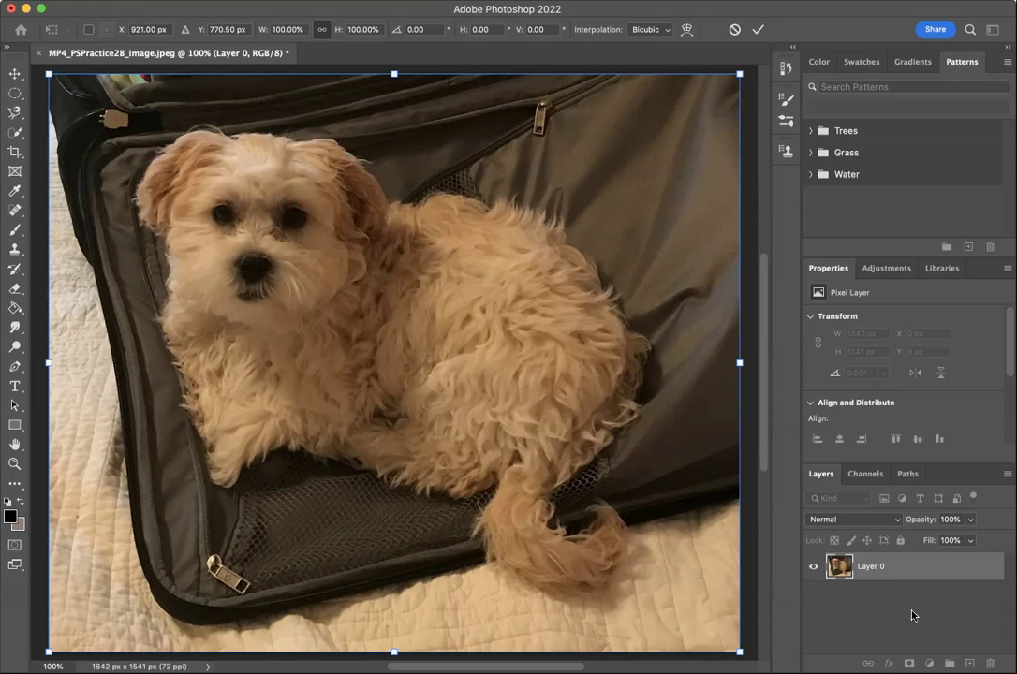
Step: Commit the Layer 0 transform and switch to the Quick Selection Tool
key(Return)
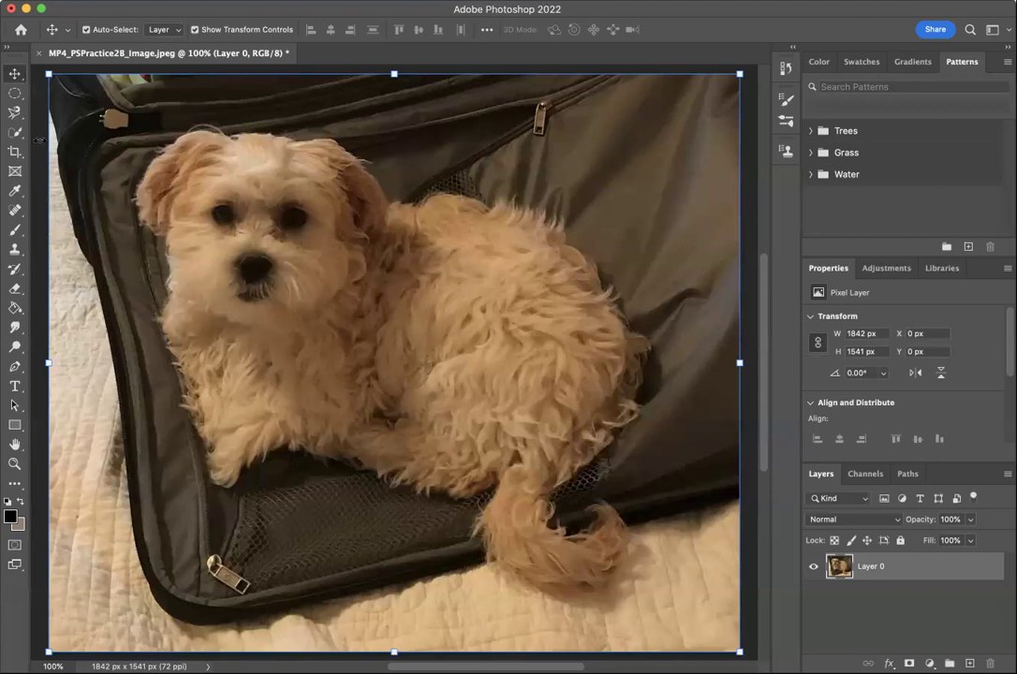
click(15, 134)
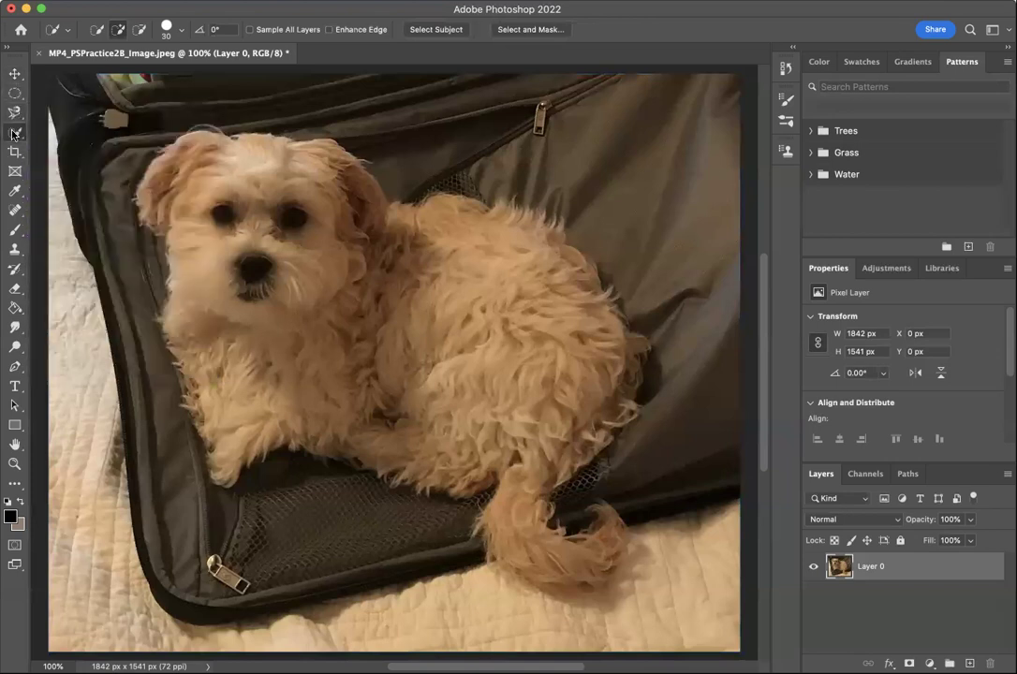
right_click(14, 136)
click(62, 145)
Step: In Select and Mask, try Onion Skin, Marching Ants, On Black and On White, ending on Overlay
click(552, 30)
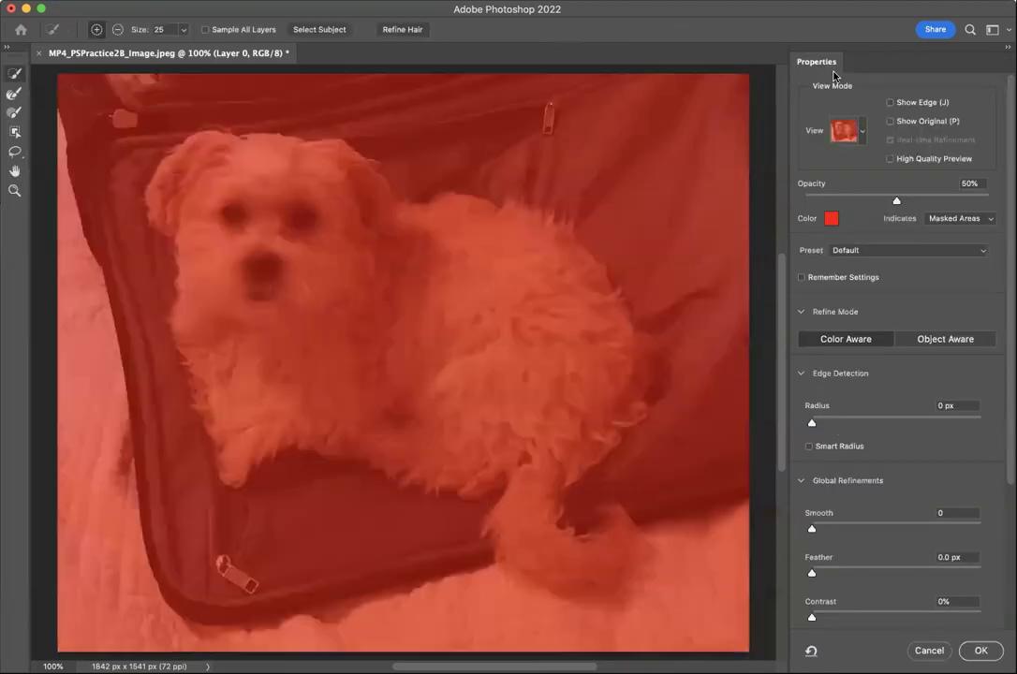
click(864, 134)
click(846, 168)
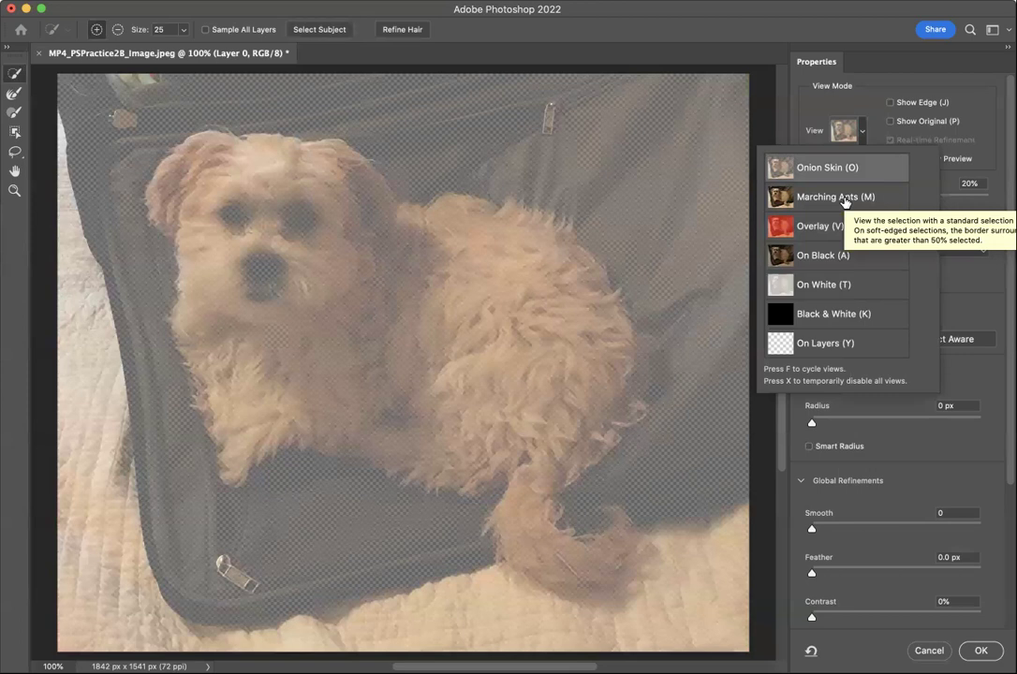
click(845, 198)
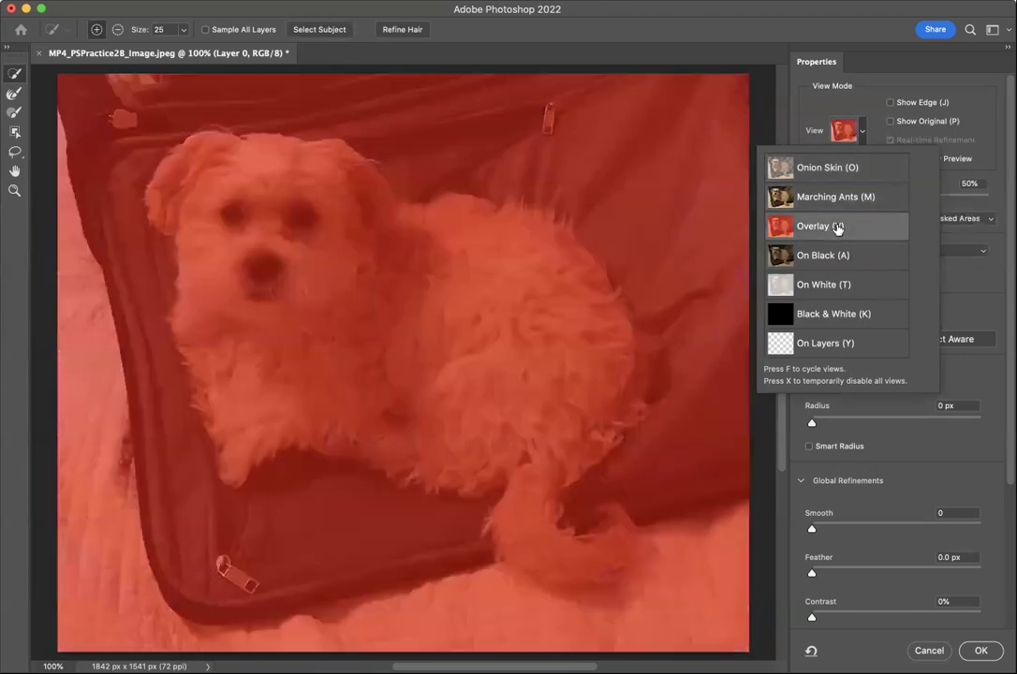
click(838, 227)
click(836, 258)
click(833, 286)
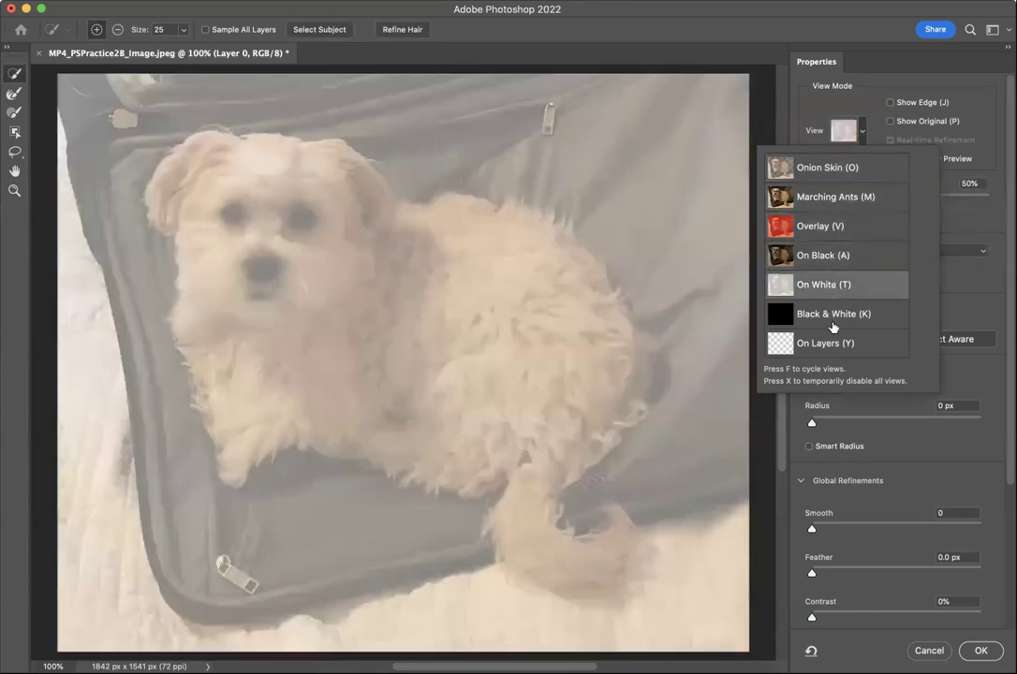
click(828, 224)
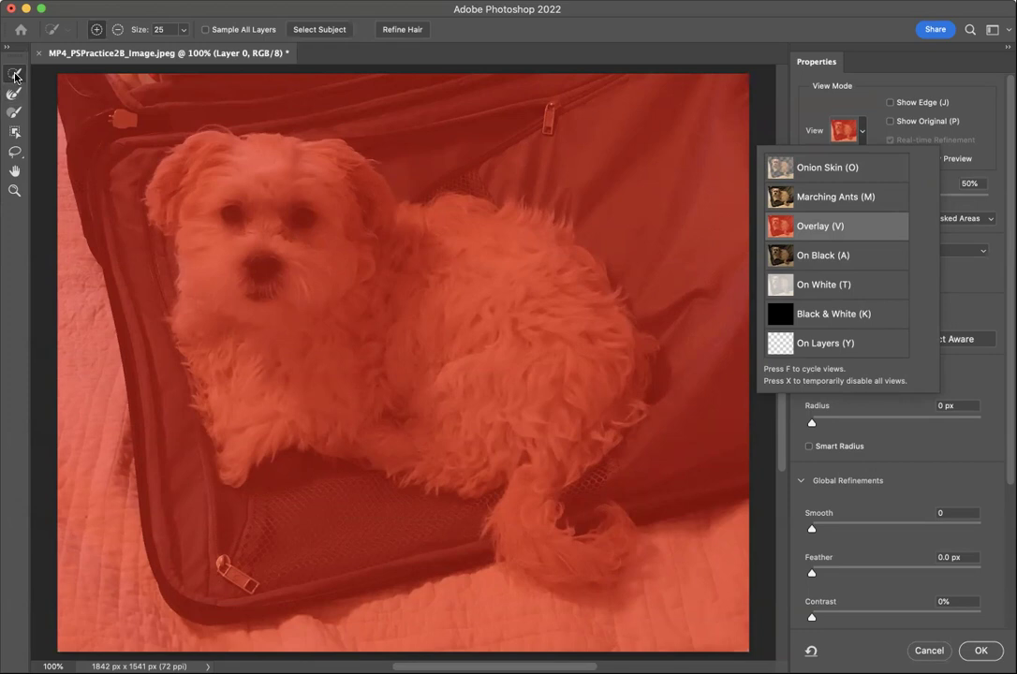
Step: Set the Quick Selection brush to size 40 and paint the dog into the selection
click(15, 77)
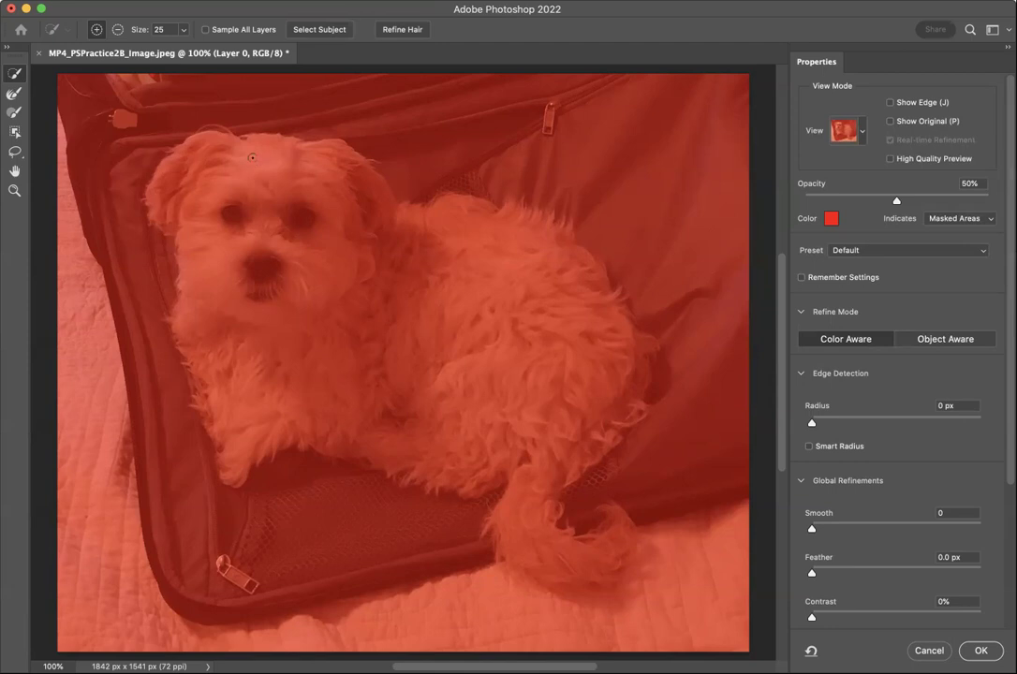
key(bracketright)
key(bracketright)
key(bracketright)
key(bracketright)
key(bracketright)
key(bracketleft)
key(bracketleft)
key(bracketleft)
key(bracketleft)
key(bracketright)
mouse_move(252, 158)
mouse_down()
mouse_move(327, 164)
mouse_move(372, 202)
mouse_move(360, 243)
mouse_move(318, 238)
mouse_move(364, 248)
mouse_move(401, 222)
mouse_move(428, 231)
mouse_move(456, 213)
mouse_move(559, 245)
mouse_move(559, 266)
mouse_move(592, 272)
mouse_move(627, 351)
mouse_move(641, 357)
mouse_move(591, 427)
mouse_move(574, 438)
mouse_move(487, 379)
mouse_move(544, 471)
mouse_move(528, 527)
mouse_move(539, 548)
mouse_move(611, 553)
mouse_move(613, 517)
mouse_move(584, 575)
mouse_up()
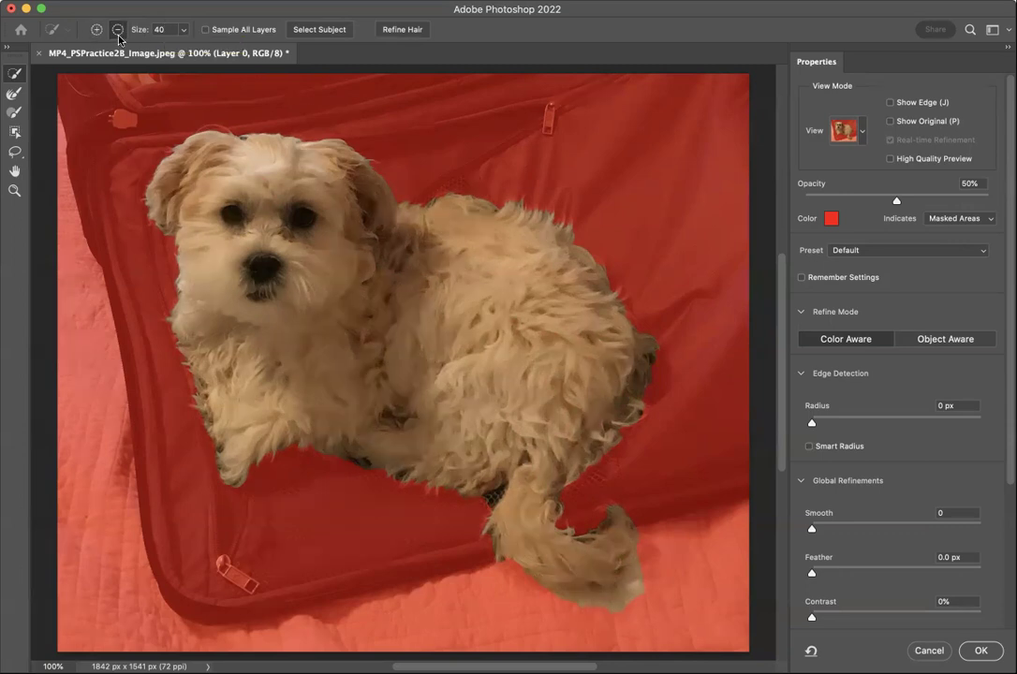
Step: Subtract stray suitcase areas with a size-20 brush, then return the brush to Add
click(118, 35)
key(bracketleft)
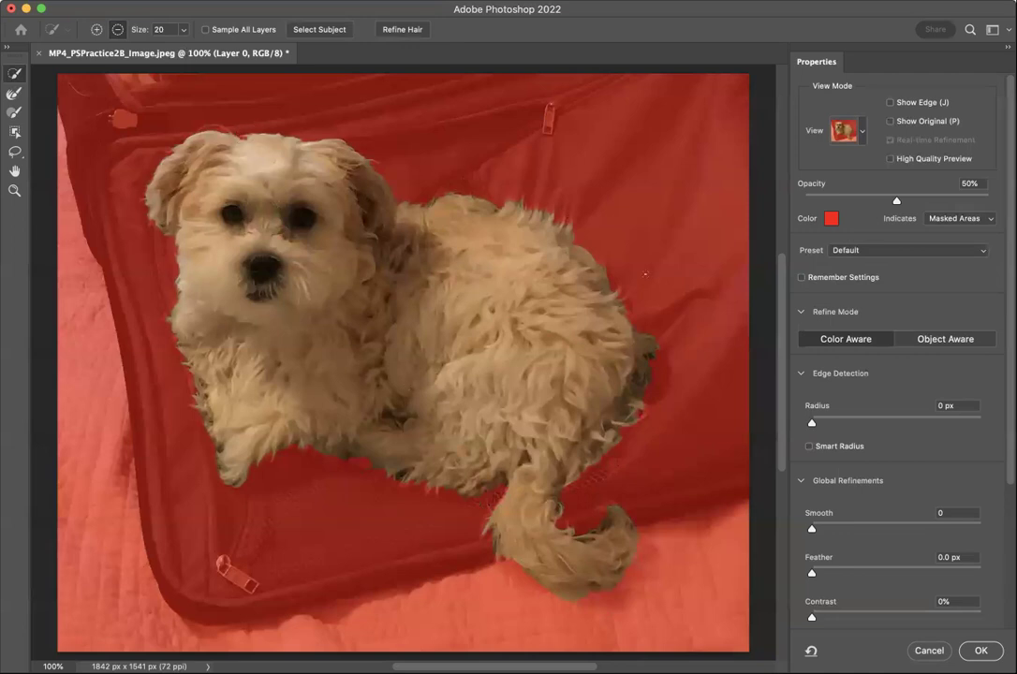
key(alt)
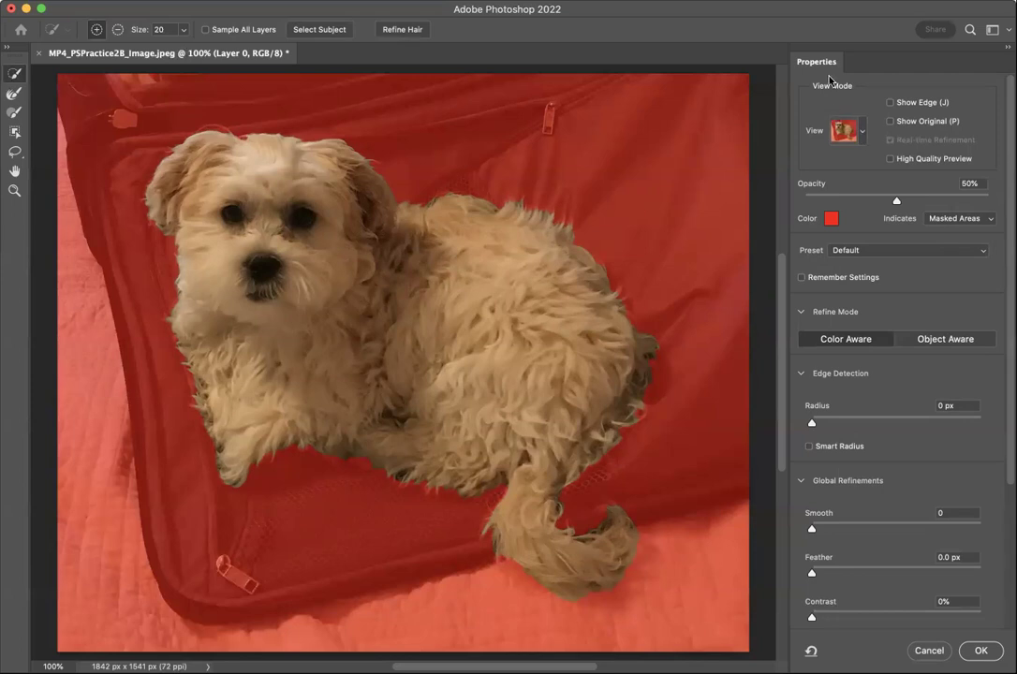
Step: Switch the Select and Mask view mode to Black & White (K)
click(862, 132)
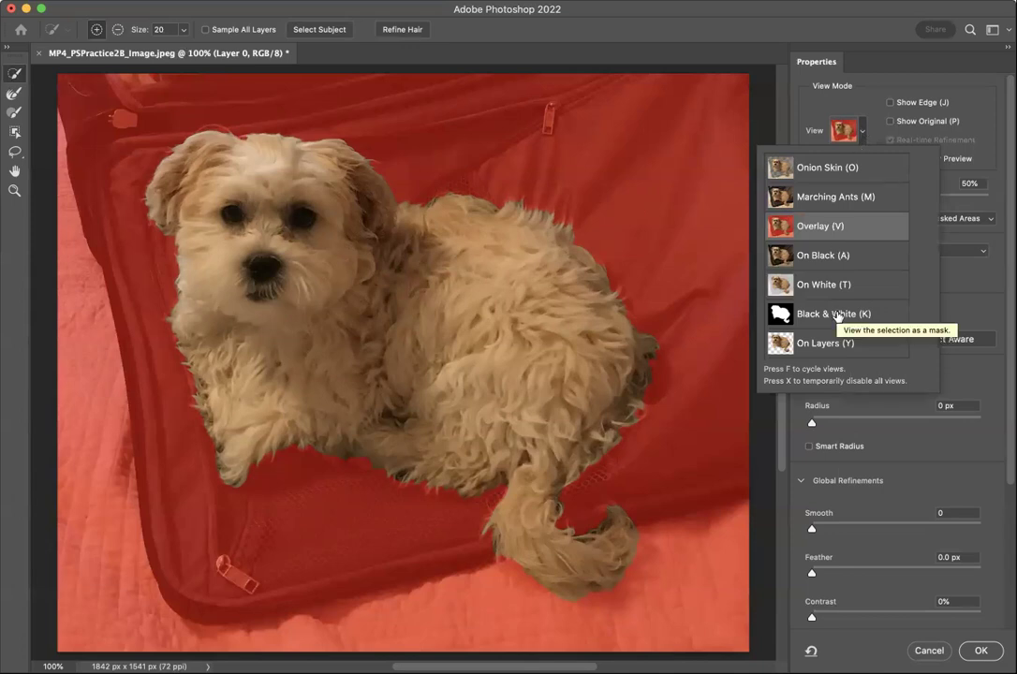
click(836, 316)
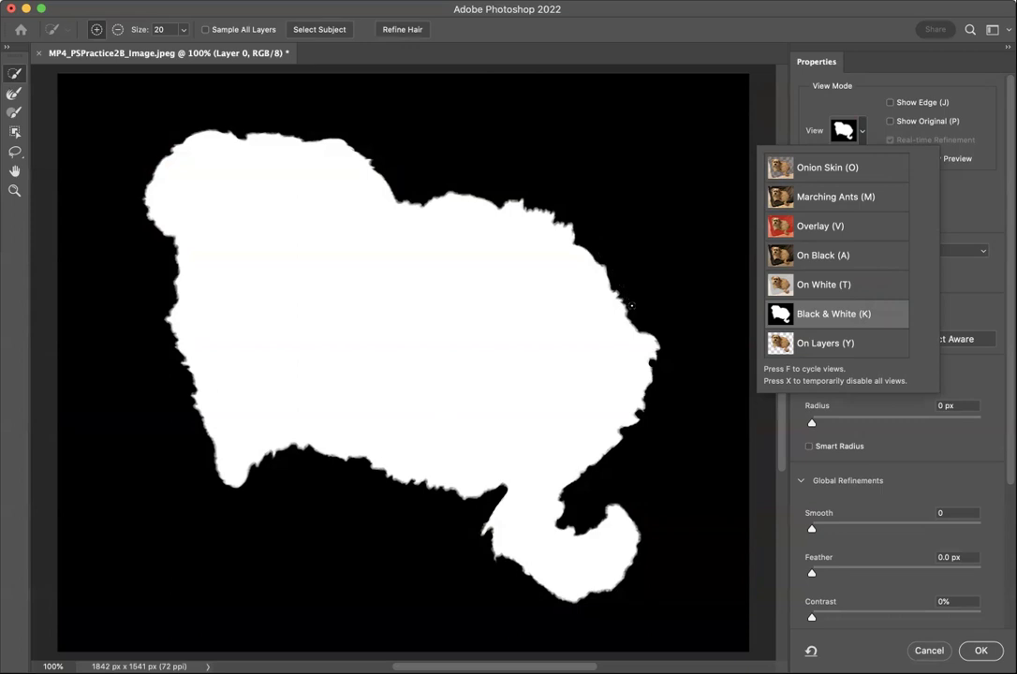
Step: Enable Smart Radius and widen the edge detection radius to about 40 px
click(834, 314)
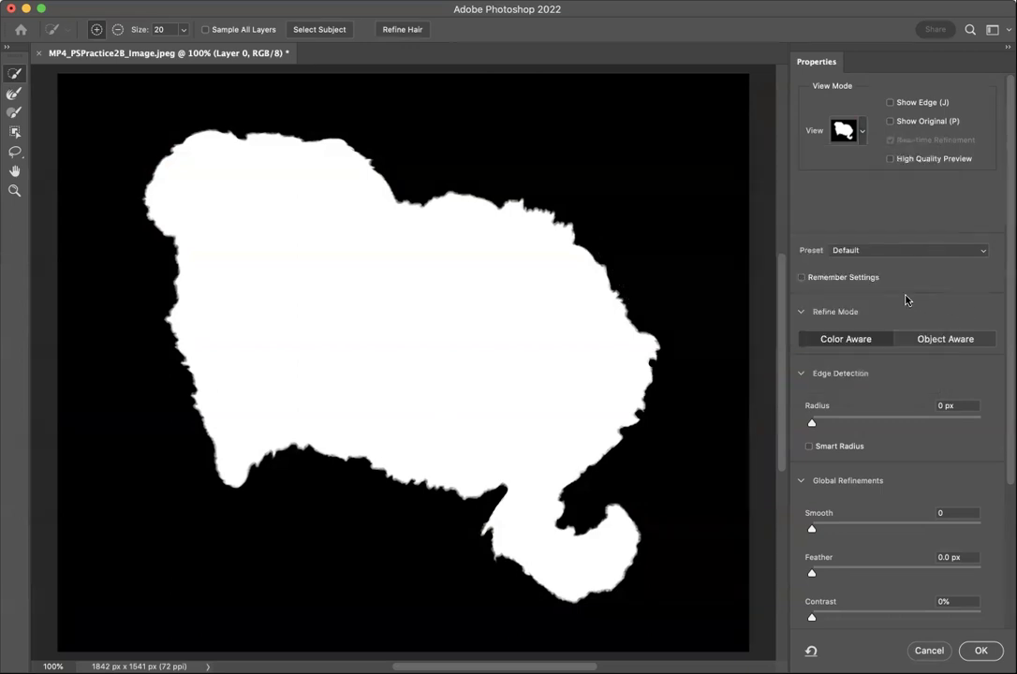
click(809, 448)
drag(817, 427, 907, 421)
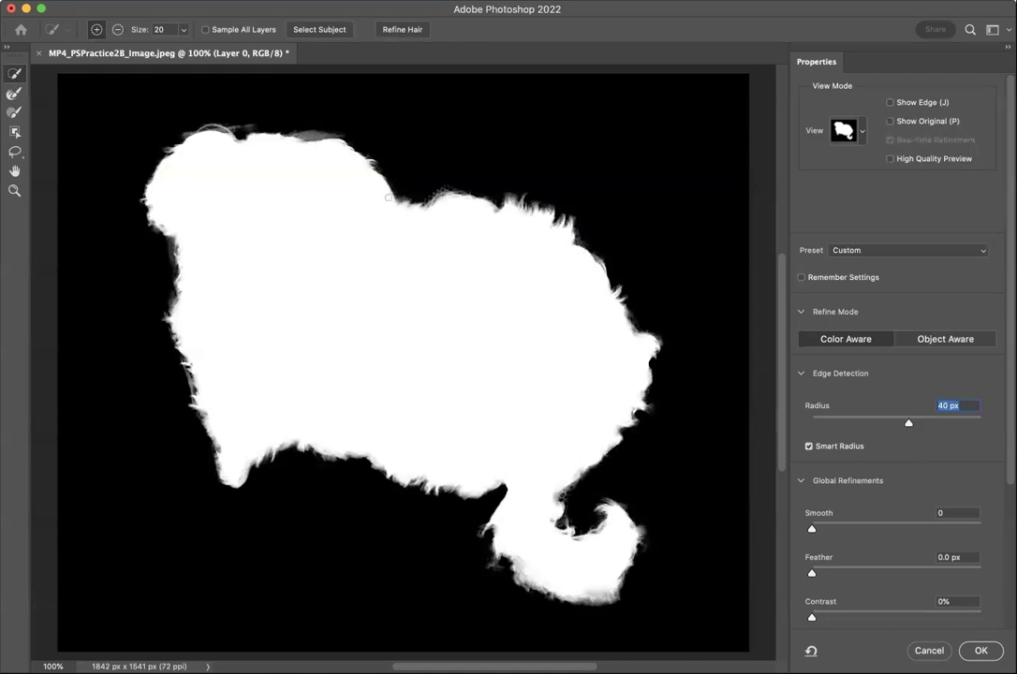
Step: Touch up the fur along the dog's left edge, toggling the brush between add and subtract
key(alt)
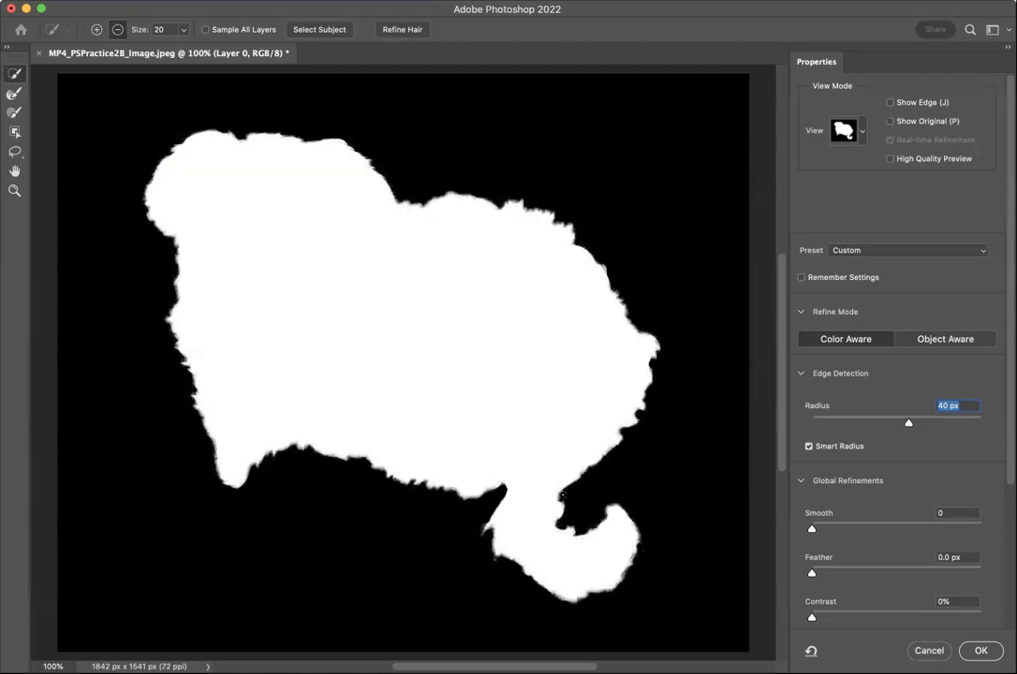
key(alt)
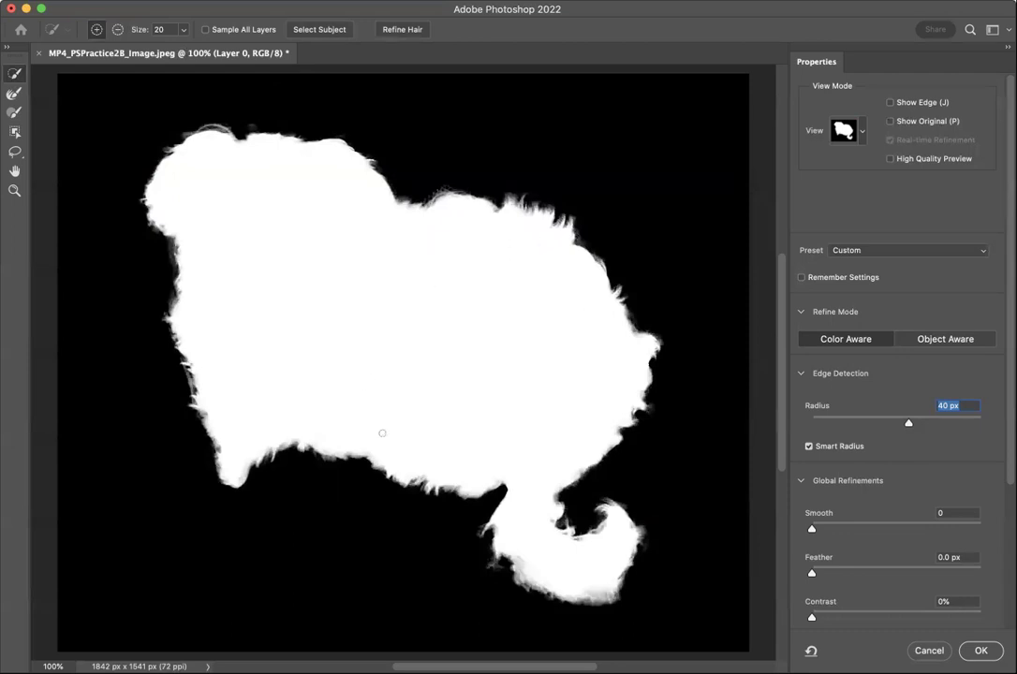
key(alt)
mouse_move(252, 124)
mouse_down()
mouse_move(204, 345)
mouse_move(257, 445)
mouse_up()
alt+click(155, 315)
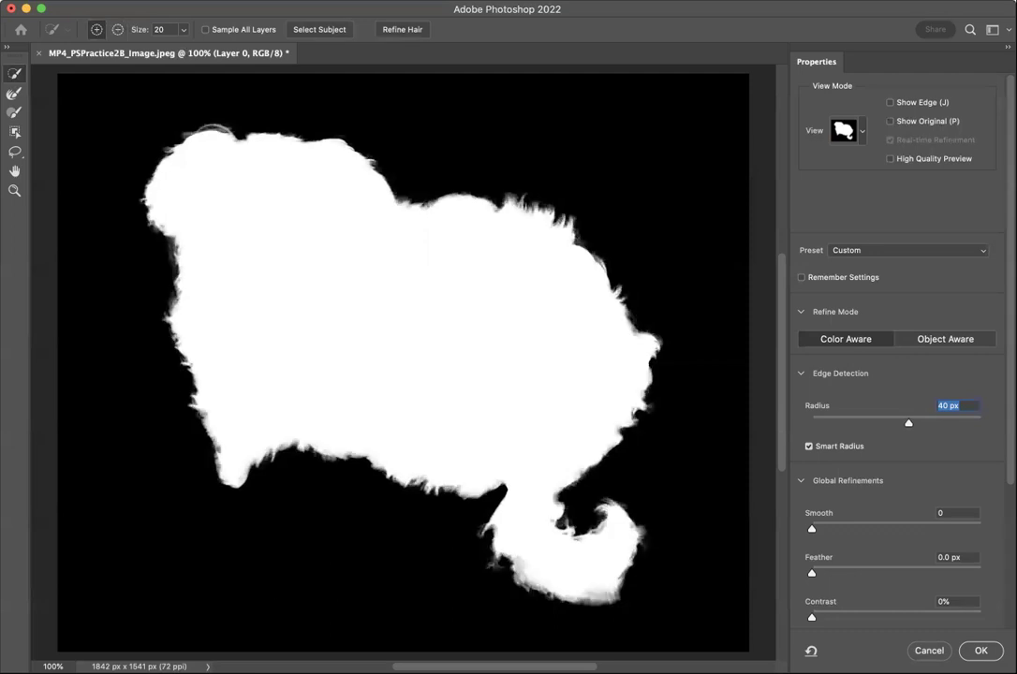
alt+click(515, 591)
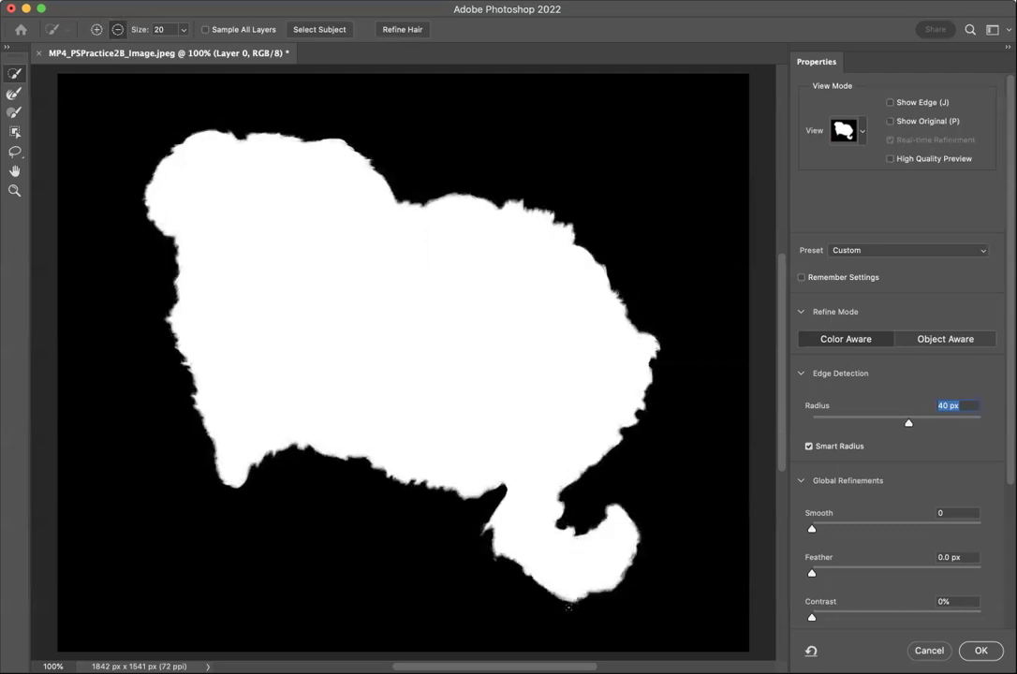
alt+click(515, 591)
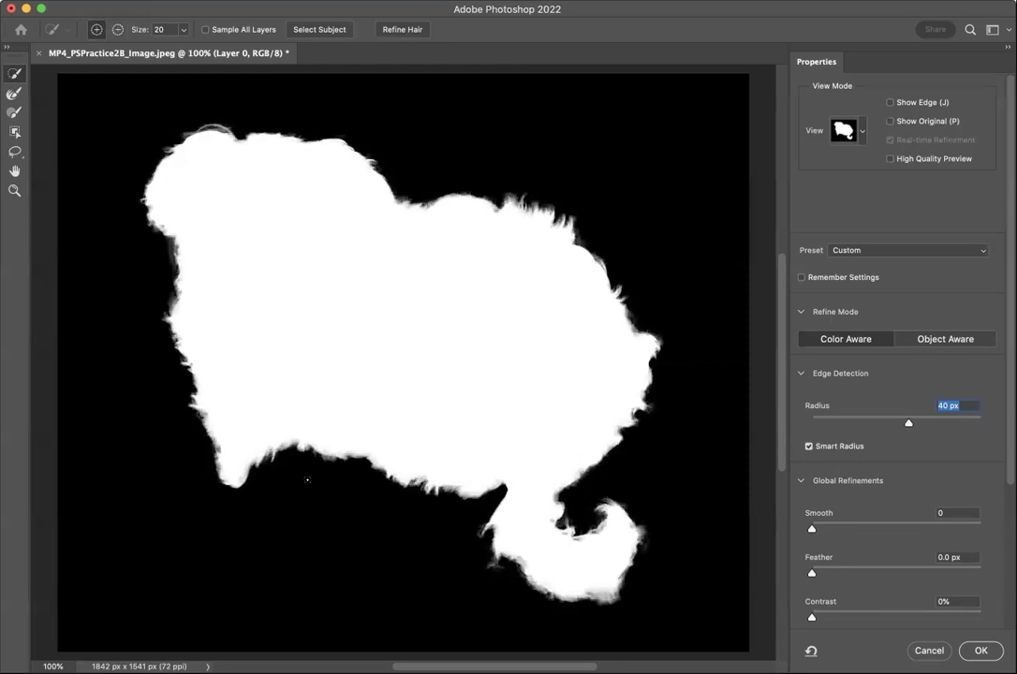
click(13, 95)
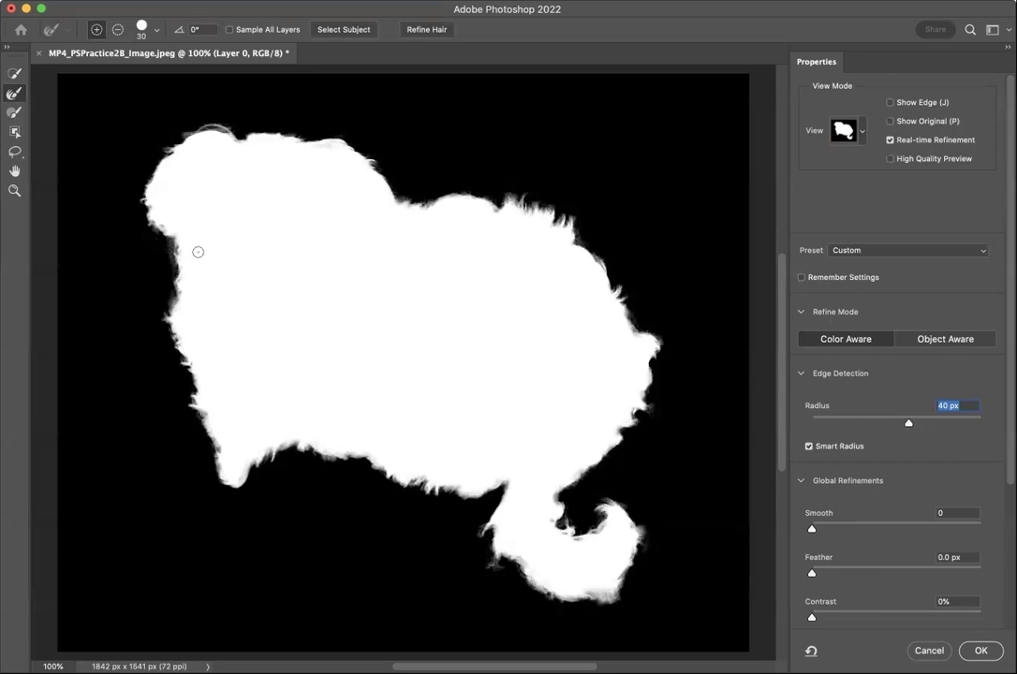
Step: Set the Refine Edge Brush to subtract and paint along the dog's fur edges
key(alt)
key(alt)
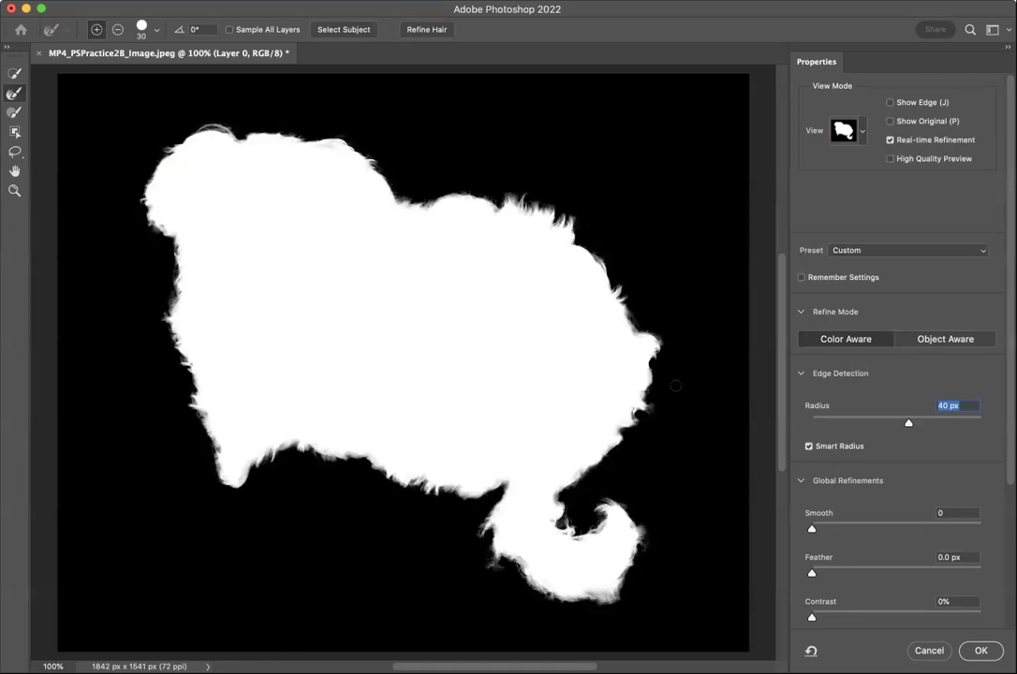
Step: Set Output To: New Layer with Layer Mask and apply the refined selection
scroll(892, 389, down, 4)
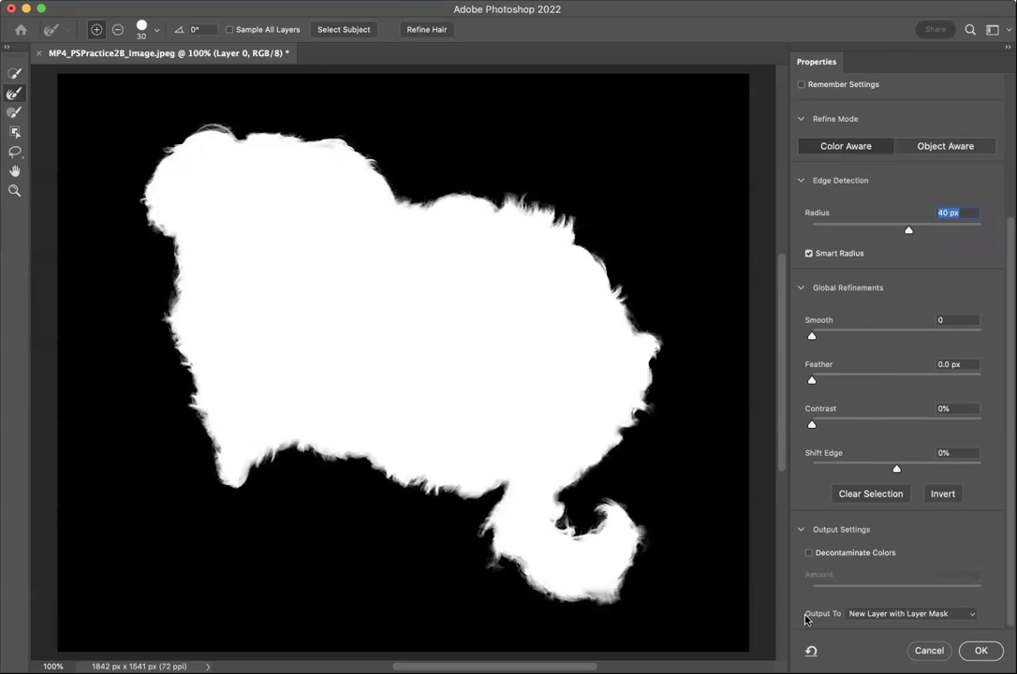
click(949, 614)
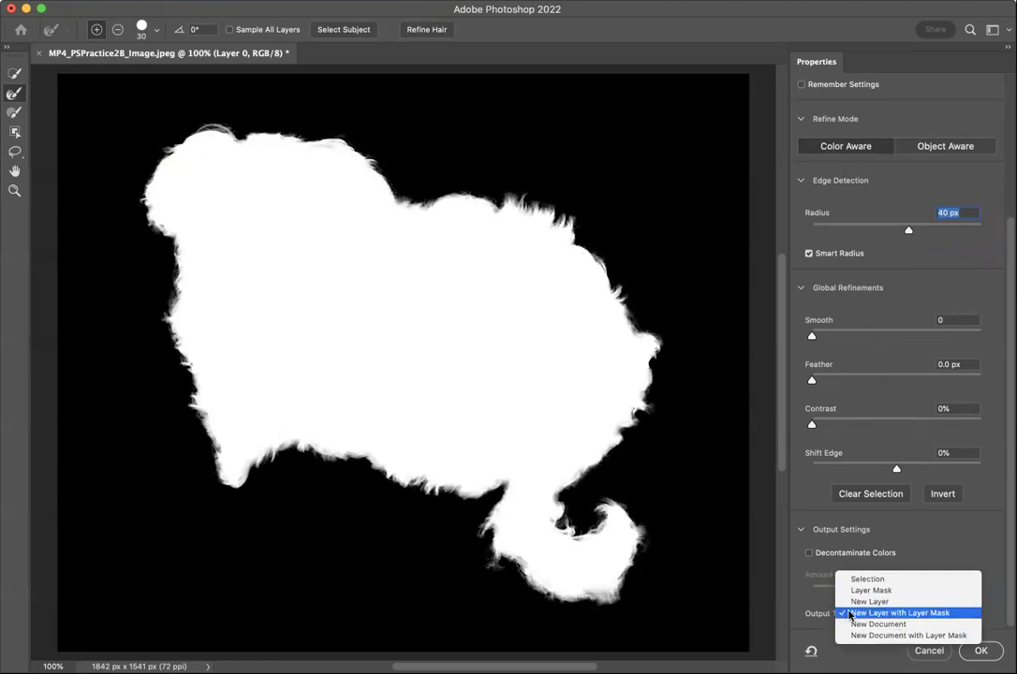
click(945, 615)
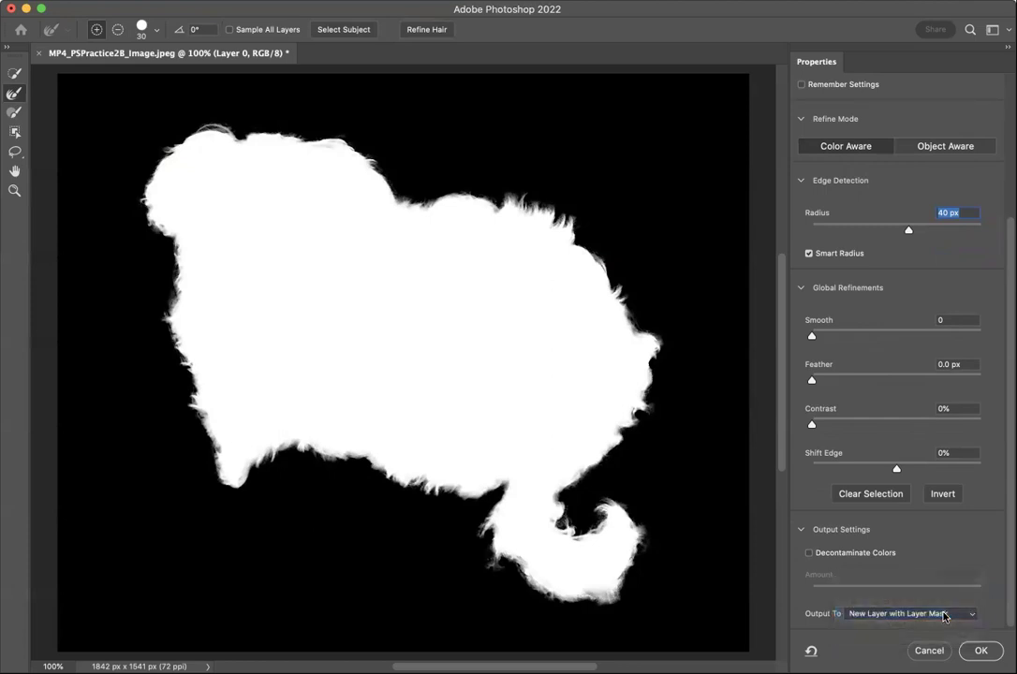
click(982, 651)
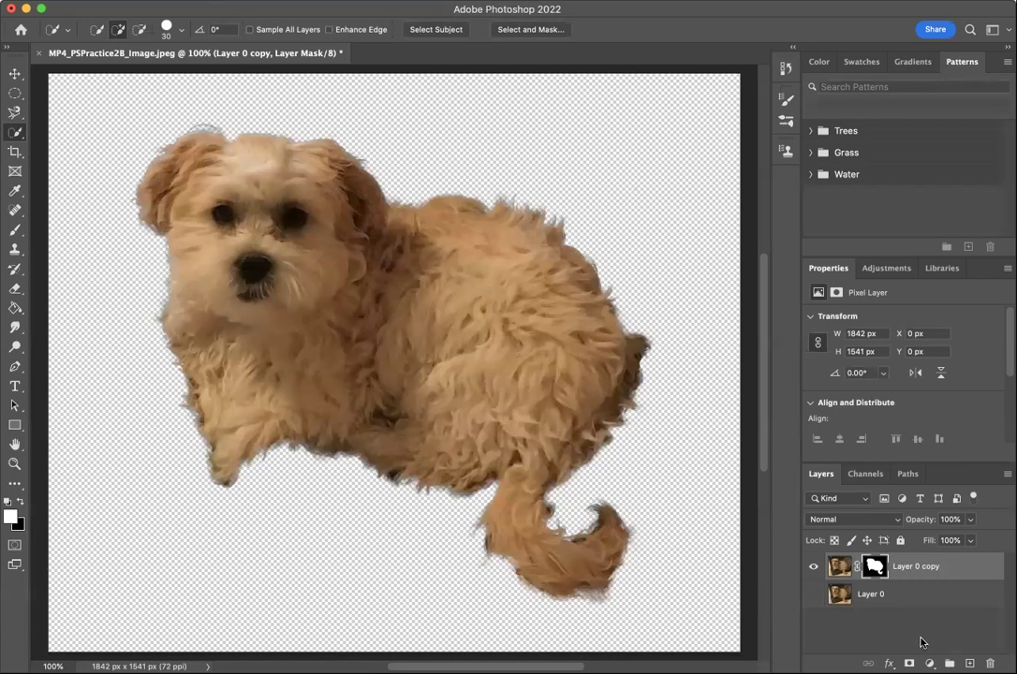
Step: Create empty Layer 1 and move it below Layer 0 copy
click(970, 663)
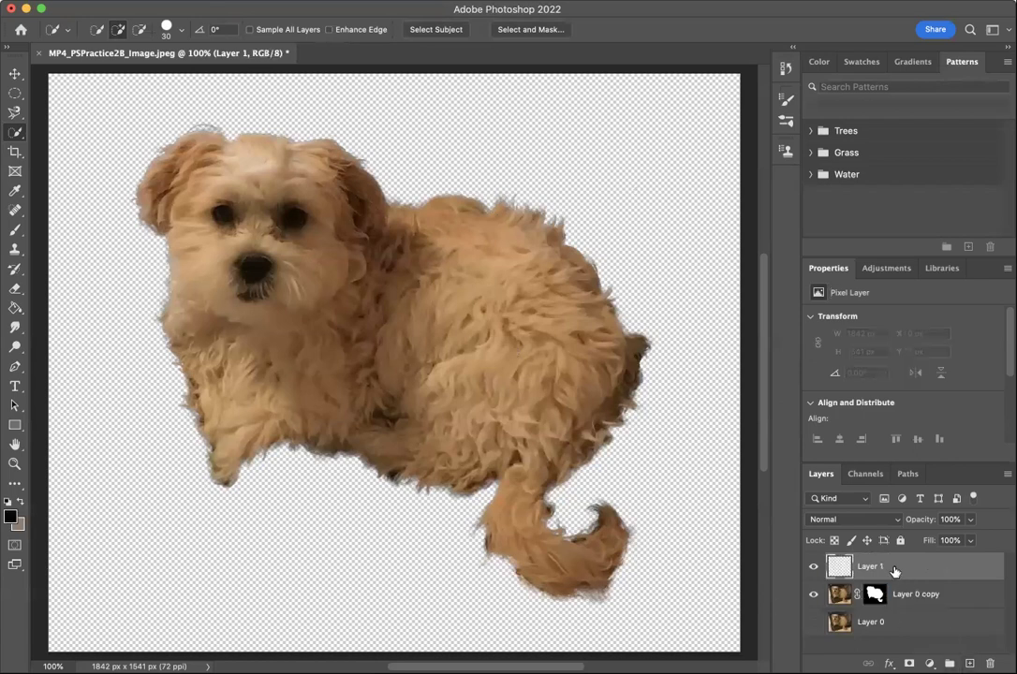
drag(879, 567, 891, 600)
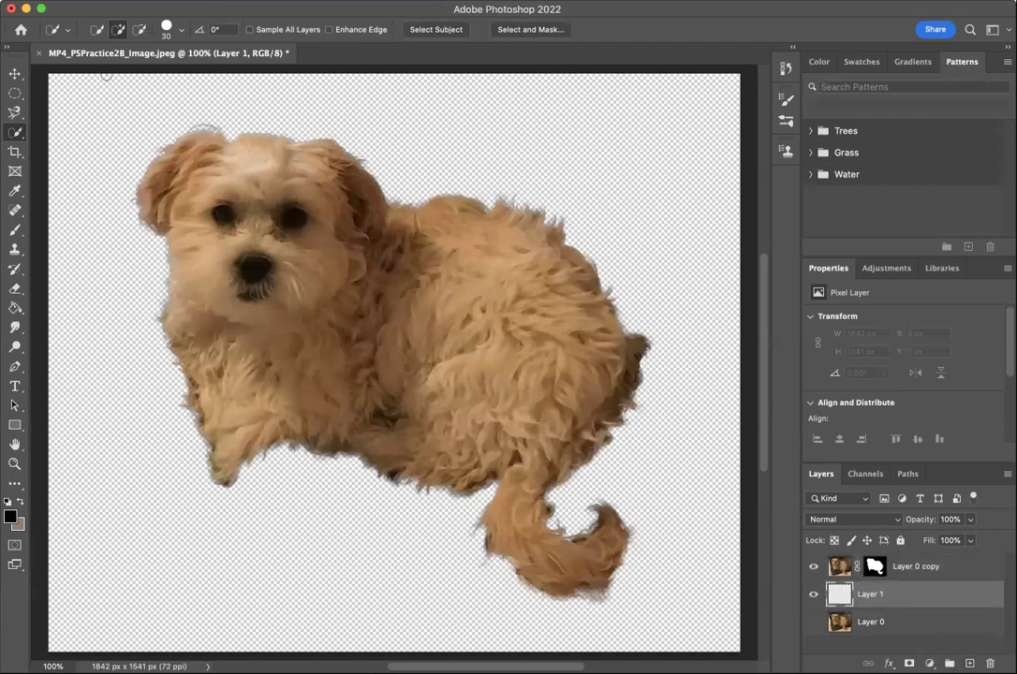
Step: Fill Layer 1 with the custom blue colour 202281 using Edit > Fill
click(127, 0)
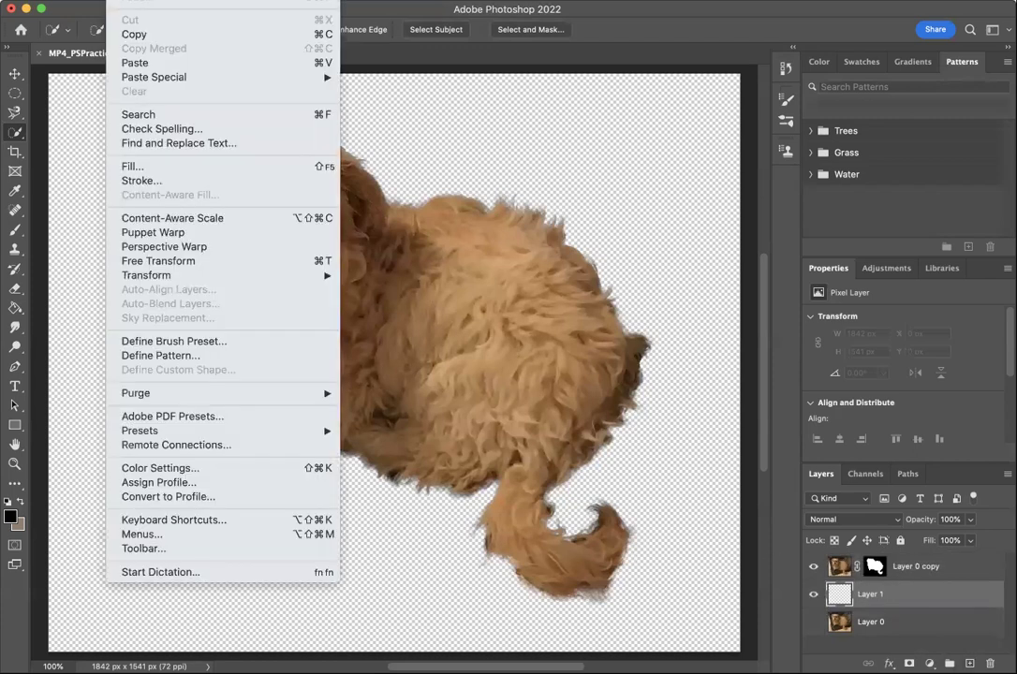
click(155, 173)
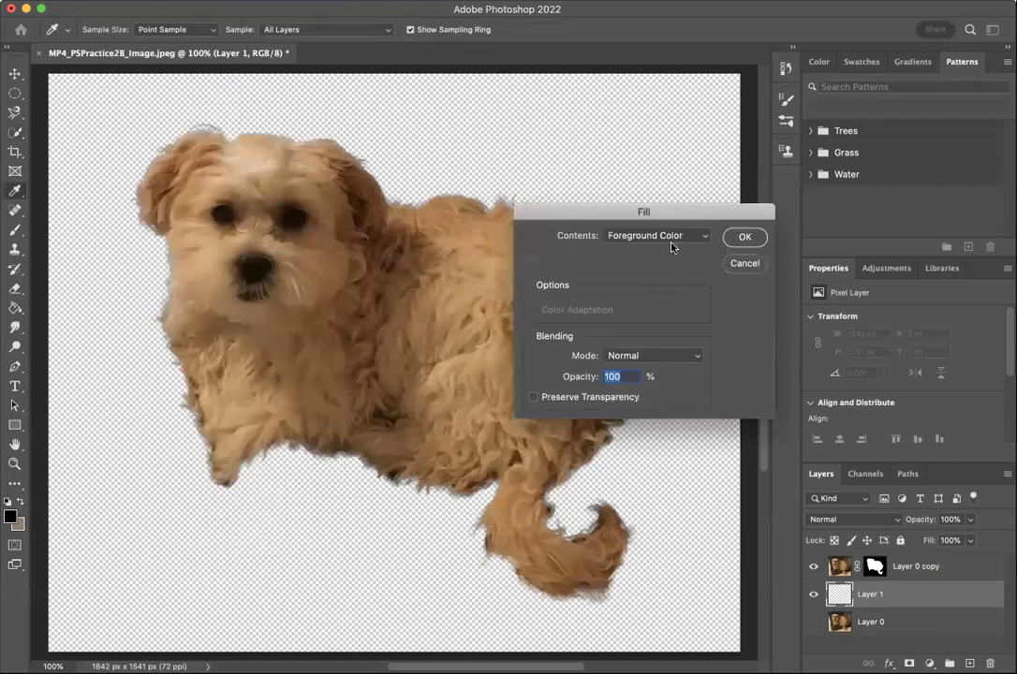
click(671, 238)
click(654, 265)
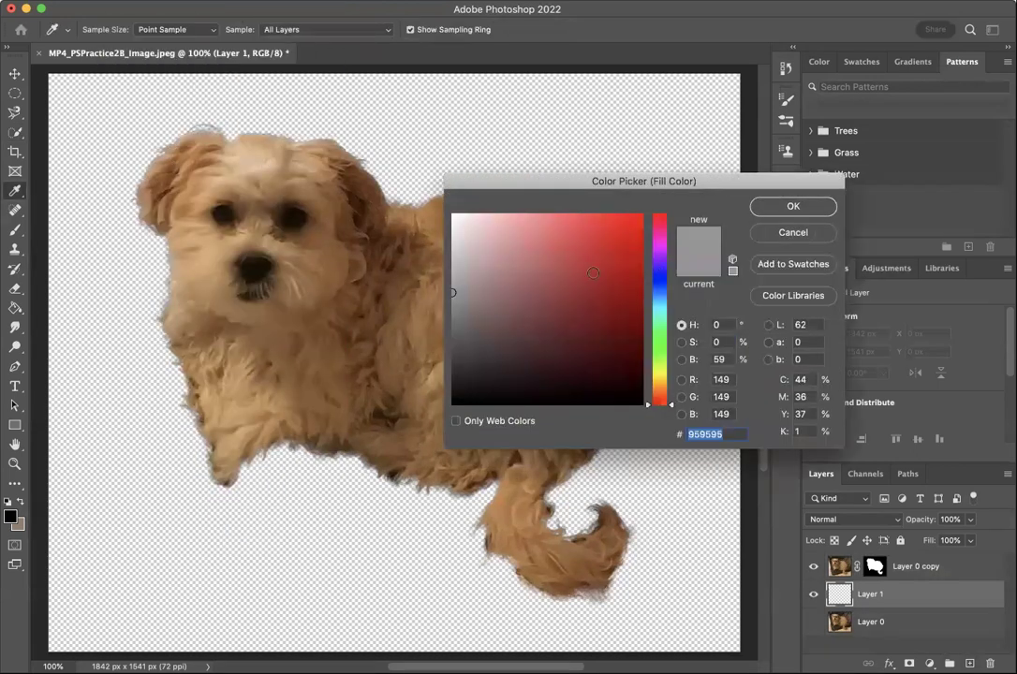
click(659, 278)
click(622, 322)
click(610, 334)
drag(610, 333, 594, 306)
click(795, 206)
click(754, 236)
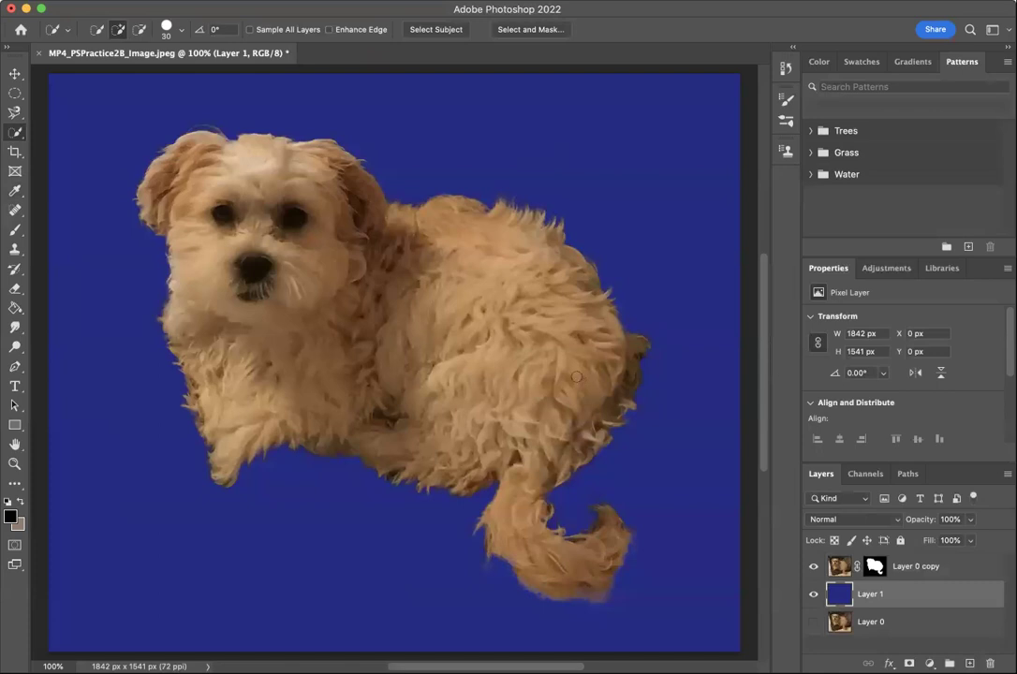
Step: Hide the blue Layer 1 so the masked dog cutout appears over transparency
click(813, 597)
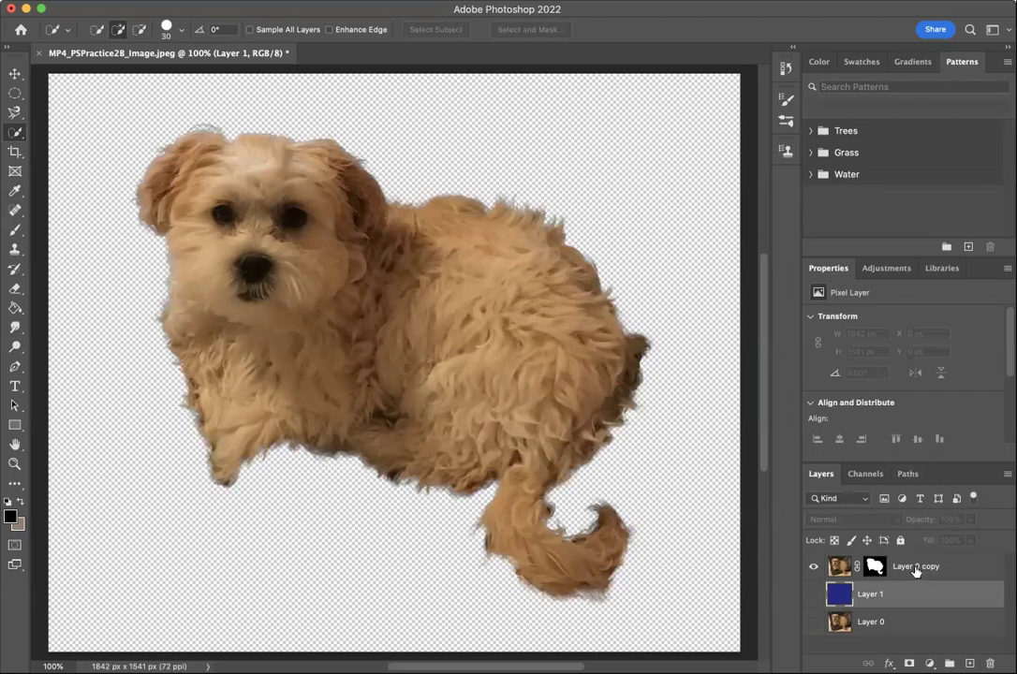
drag(834, 562, 923, 572)
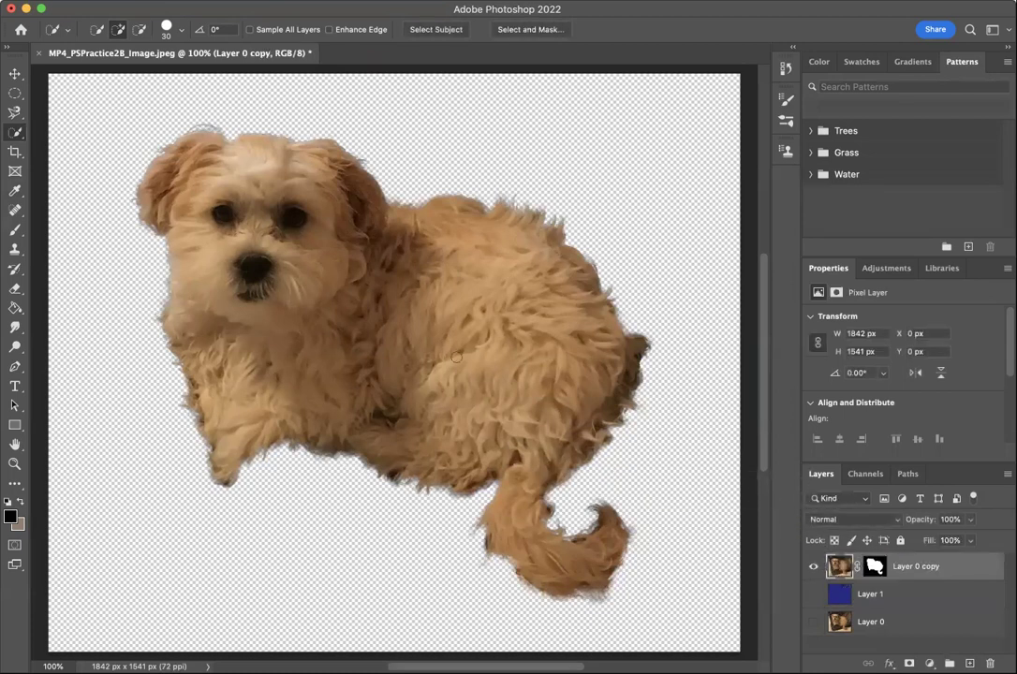